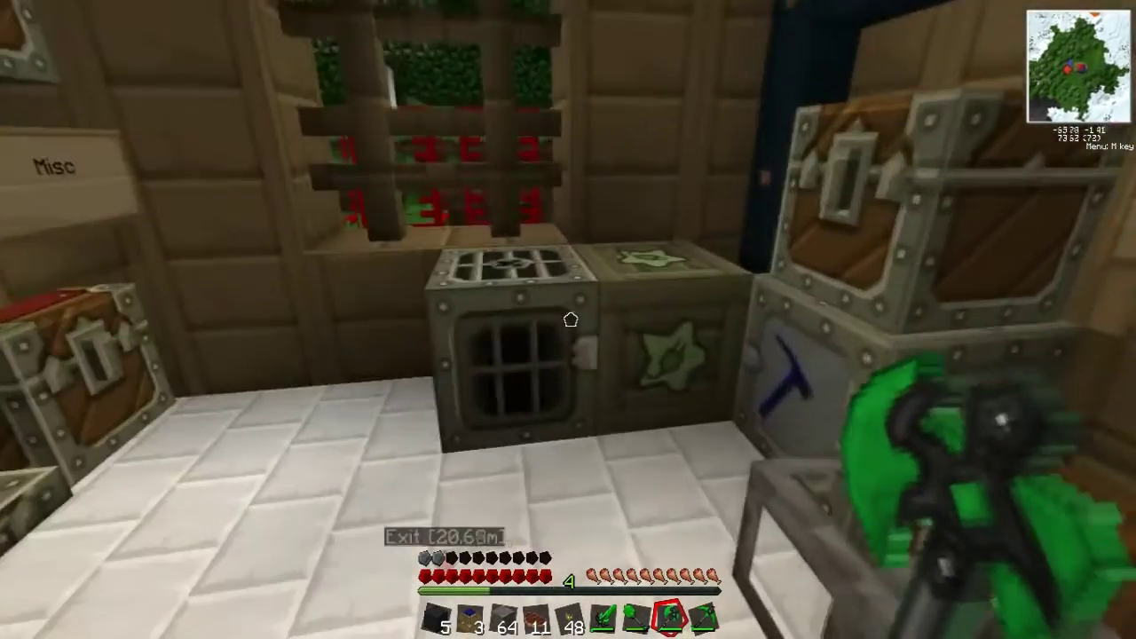
Close the chest inventory and view the BatBox power screen
{"action": "right_click", "coordinate": [571, 319]}
{"action": "key", "text": "Escape"}
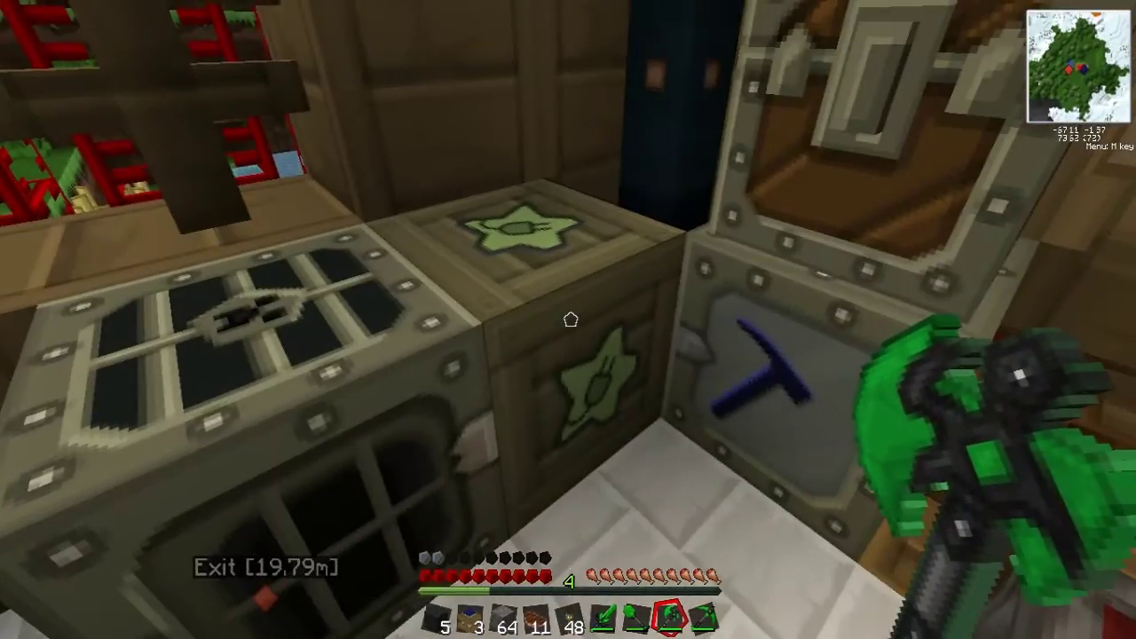
{"action": "right_click", "coordinate": [568, 320]}
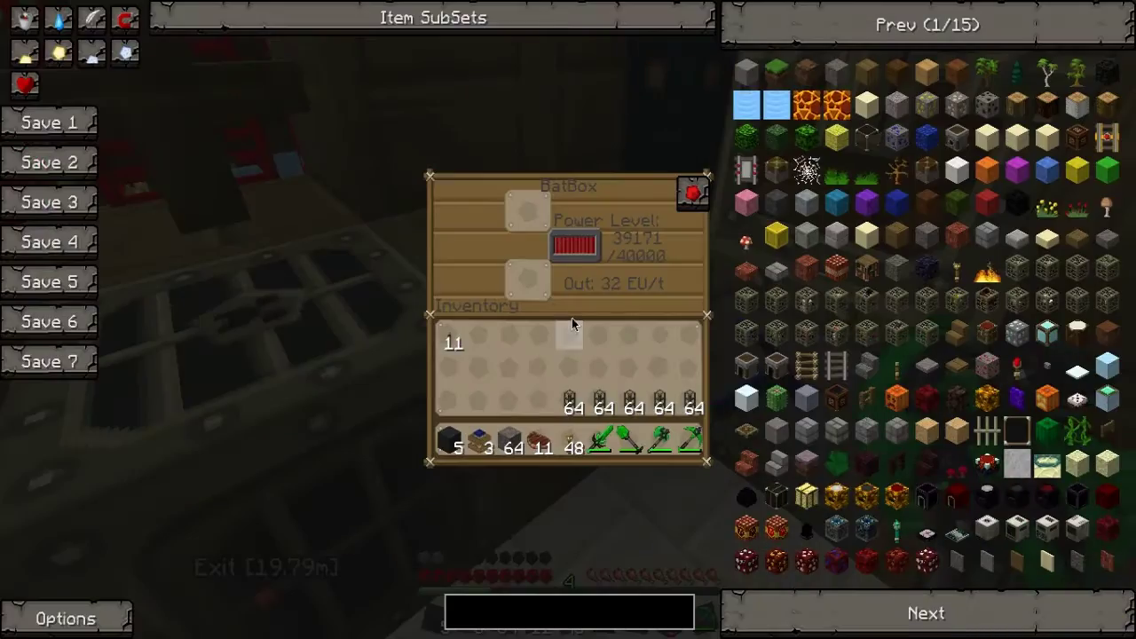
{"action": "key", "text": "Escape"}
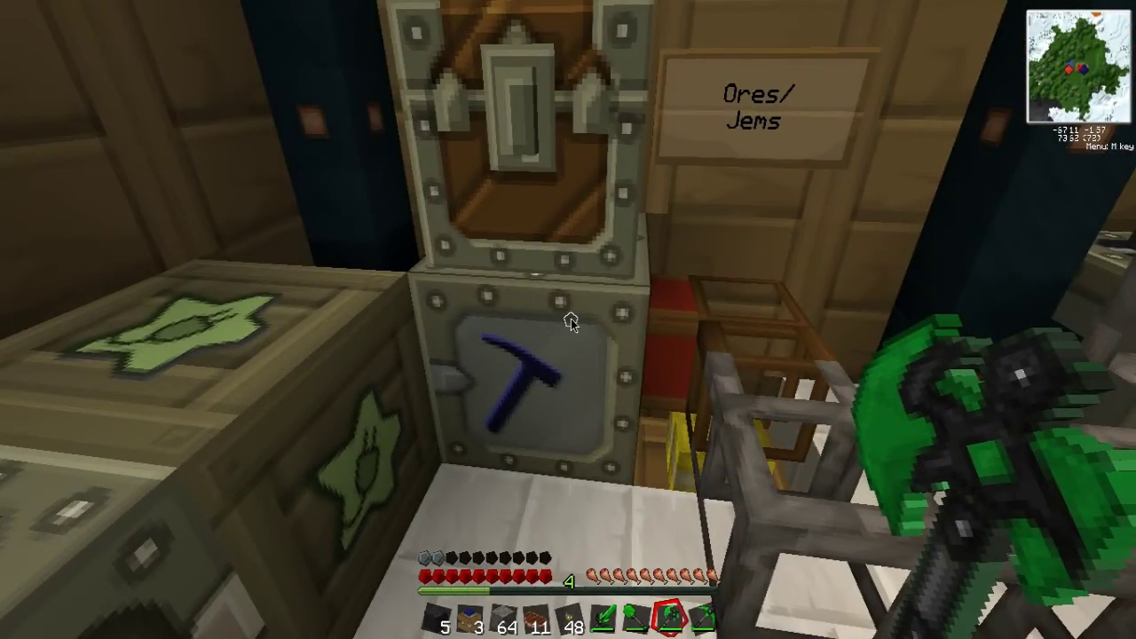
Check the Macerator and furnace screens, then exit through the wooden doors
{"action": "right_click", "coordinate": [571, 321]}
{"action": "key", "text": "Escape"}
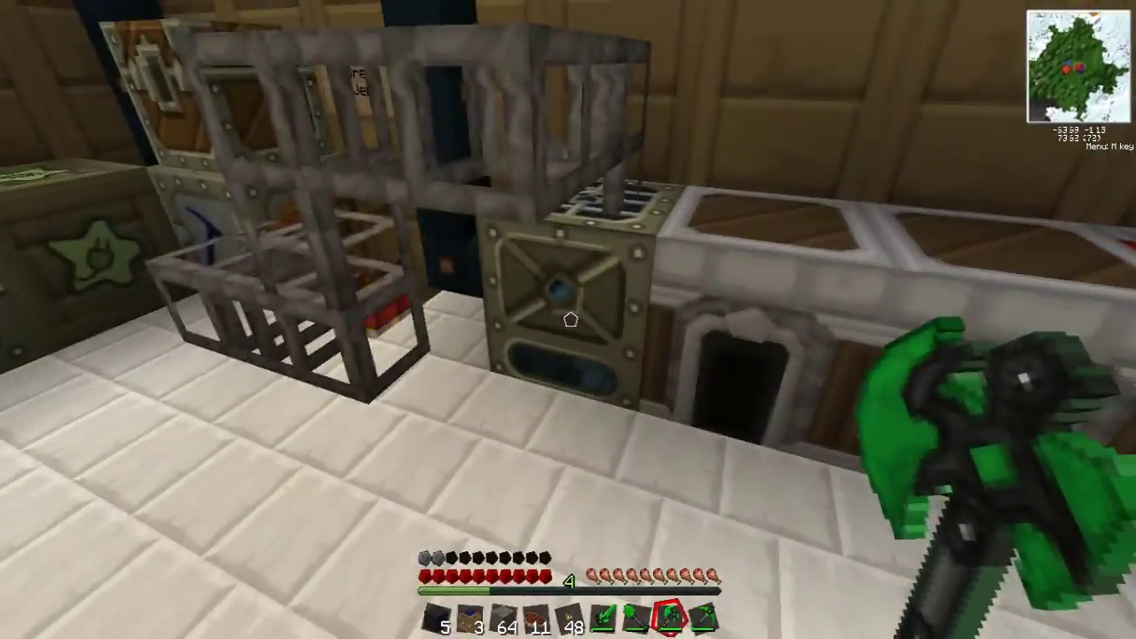
{"action": "right_click", "coordinate": [571, 322]}
{"action": "key", "text": "Escape"}
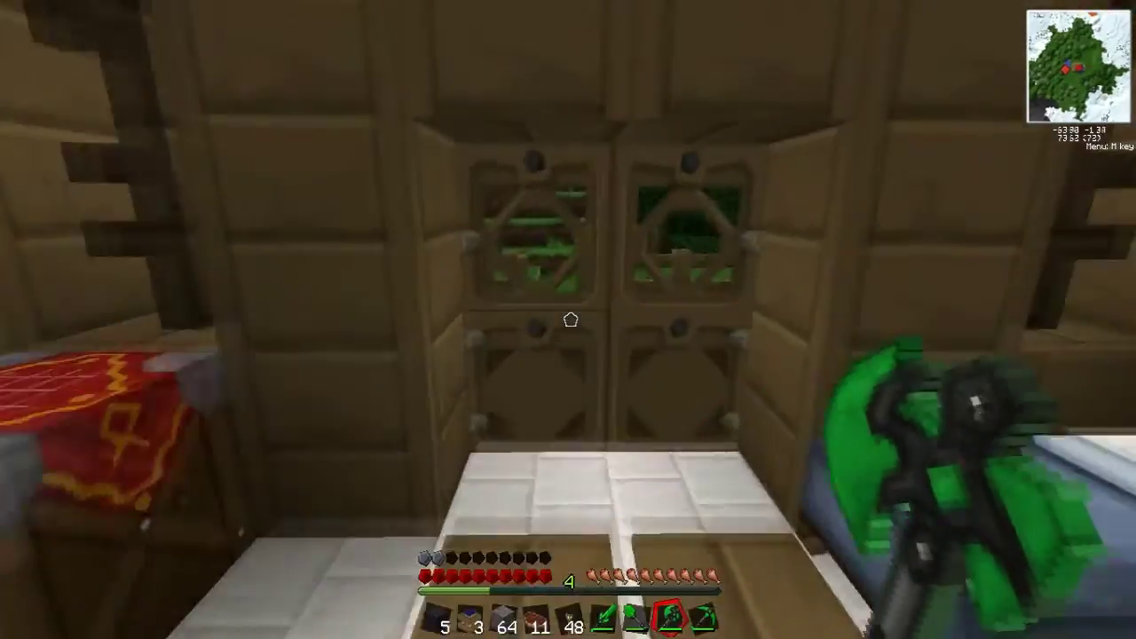
{"action": "right_click", "coordinate": [570, 320]}
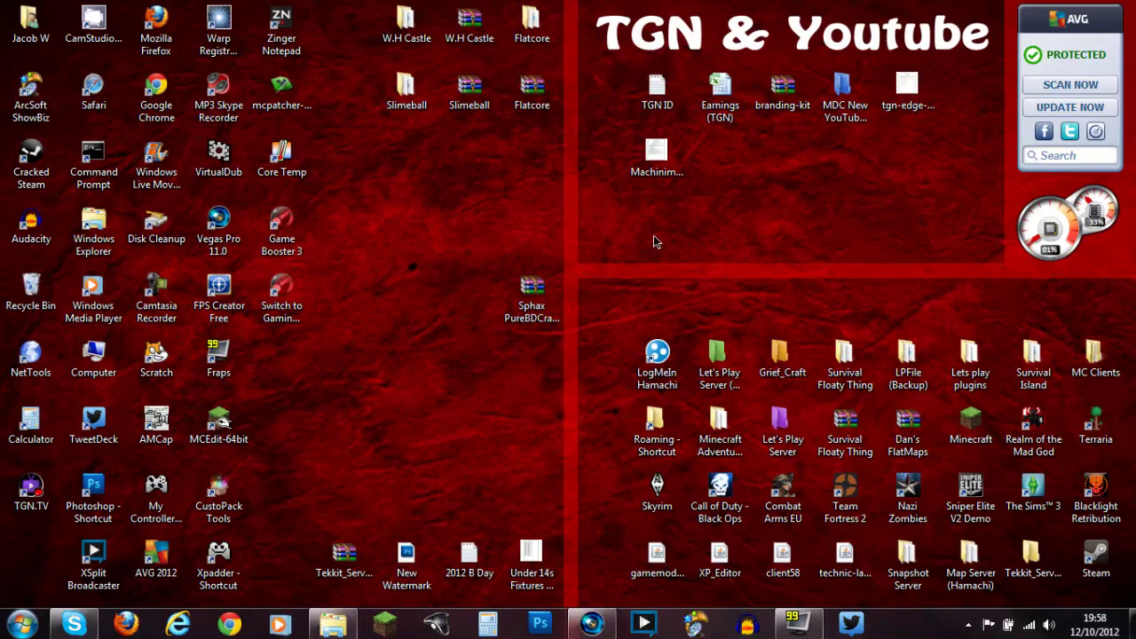
Reposition the Sphax PureBDCraft 64x MC13 archive icon on the desktop
{"action": "left_click", "coordinate": [533, 297]}
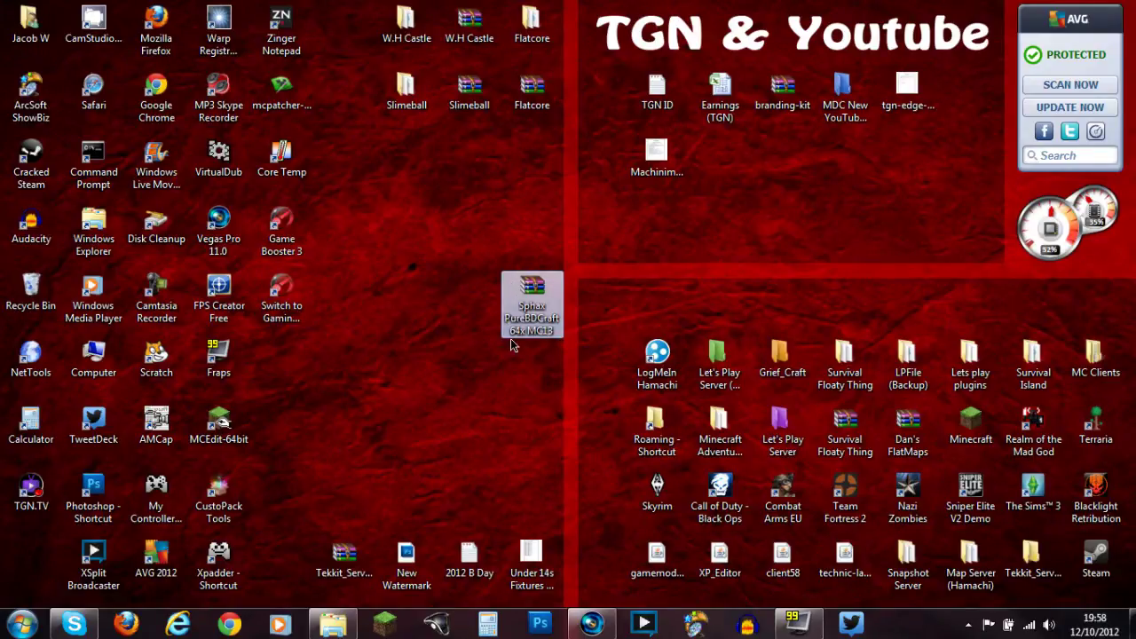
{"action": "left_click", "coordinate": [468, 274]}
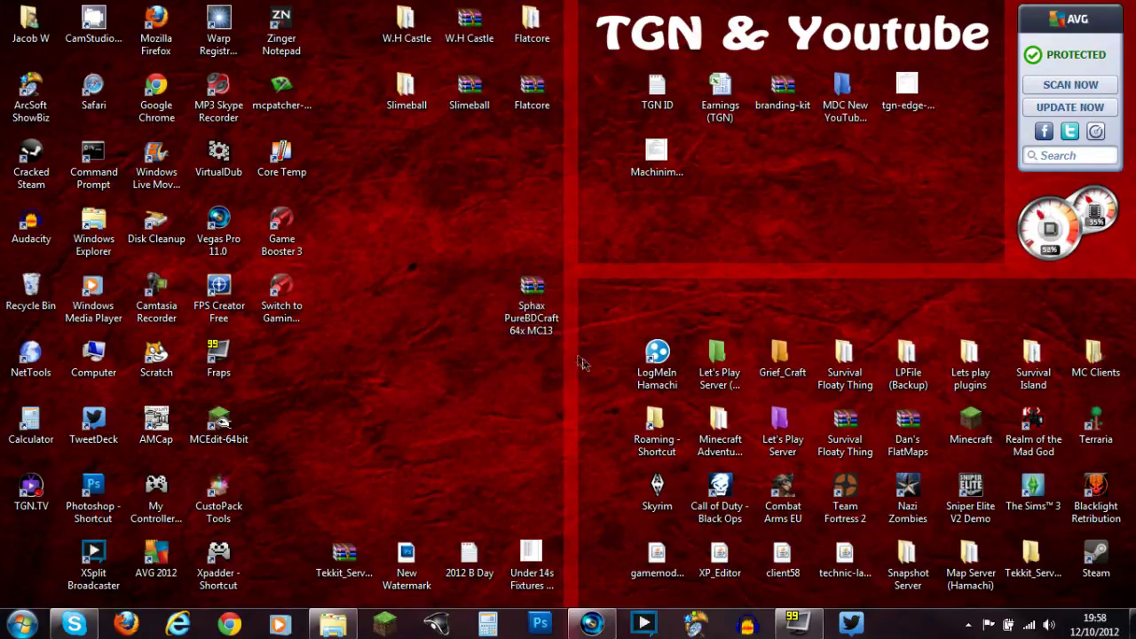
{"action": "left_click", "coordinate": [532, 302]}
{"action": "left_click_drag", "start_coordinate": [533, 298], "coordinate": [537, 286]}
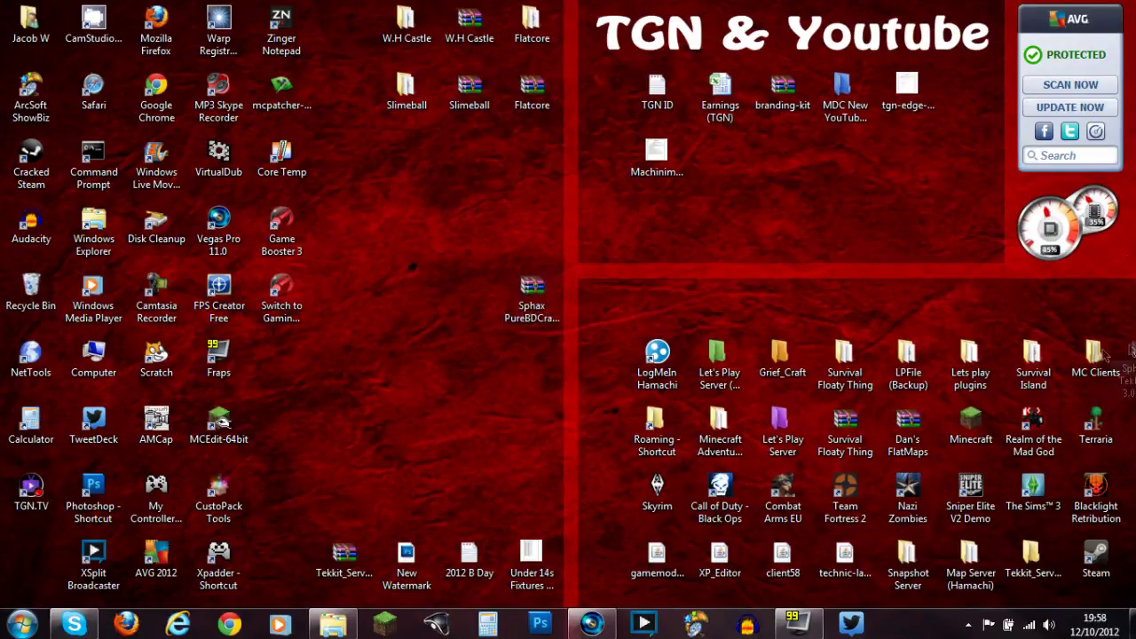
Place the Tekkit SMP zip on the desktop right beside the PureBDCraft archive
{"action": "left_click_drag", "start_coordinate": [1127, 355], "coordinate": [612, 284]}
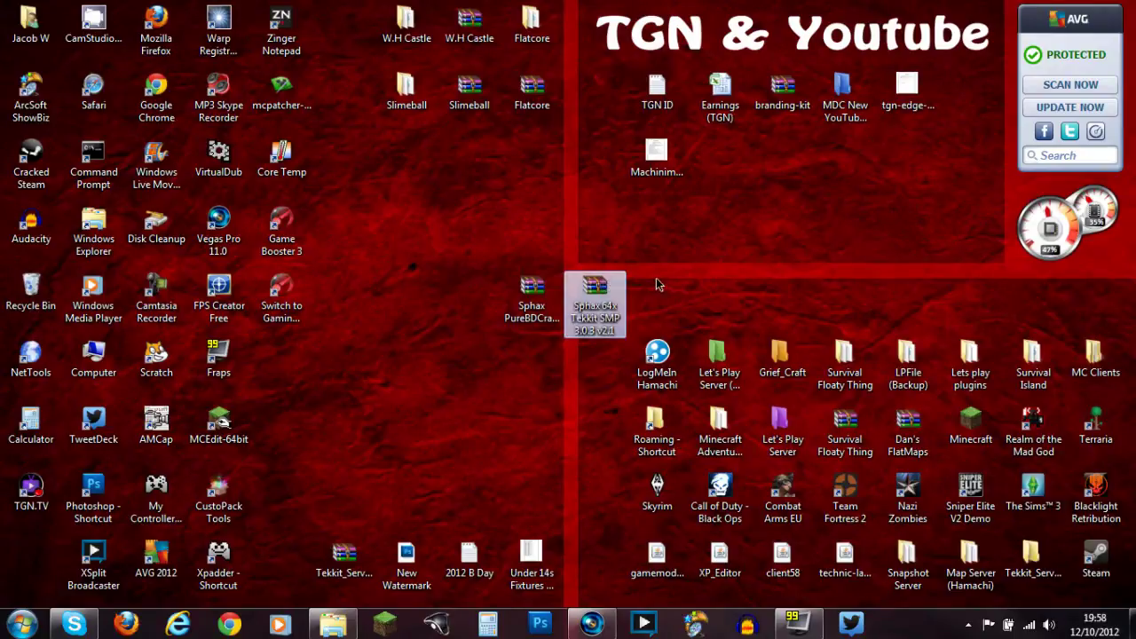
{"action": "left_click", "coordinate": [655, 306]}
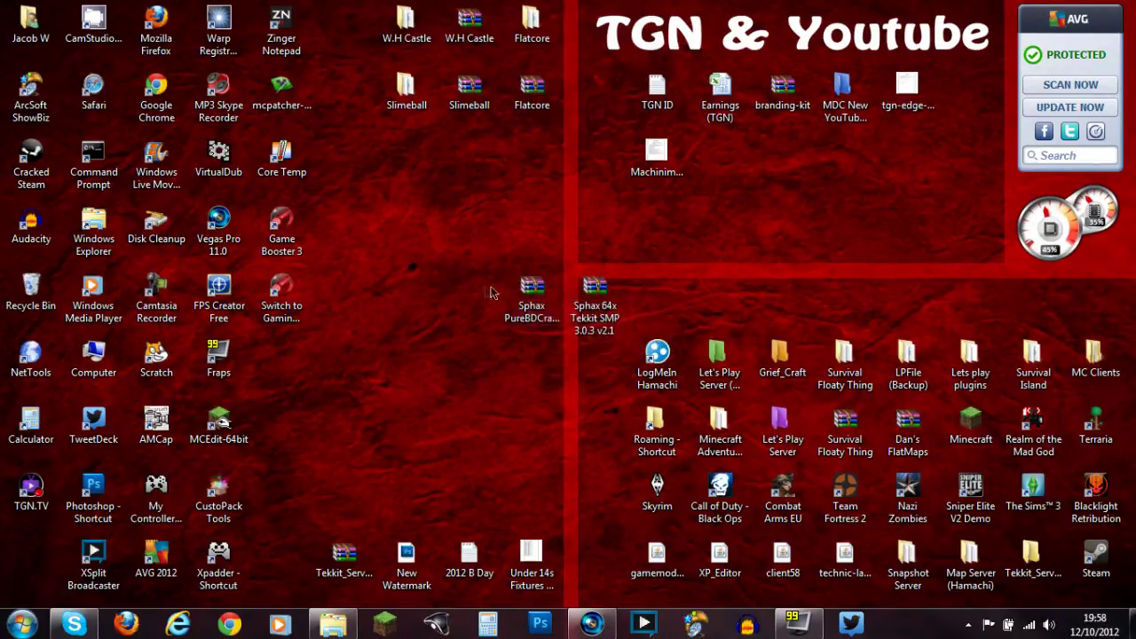
{"action": "left_click", "coordinate": [532, 288]}
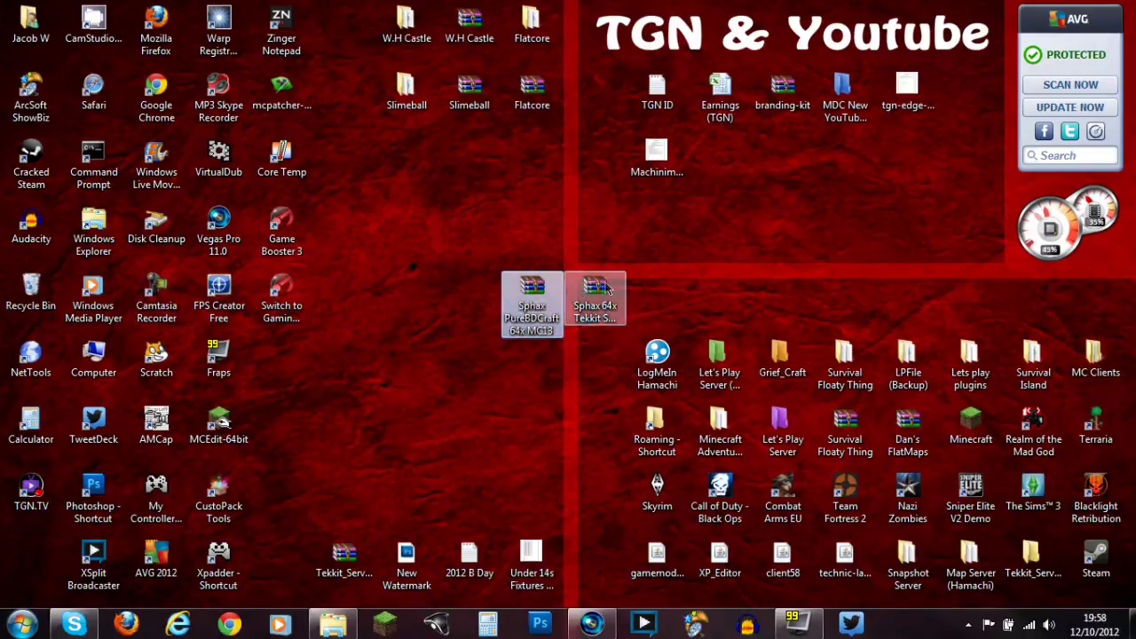
{"action": "left_click_drag", "start_coordinate": [539, 286], "coordinate": [476, 286]}
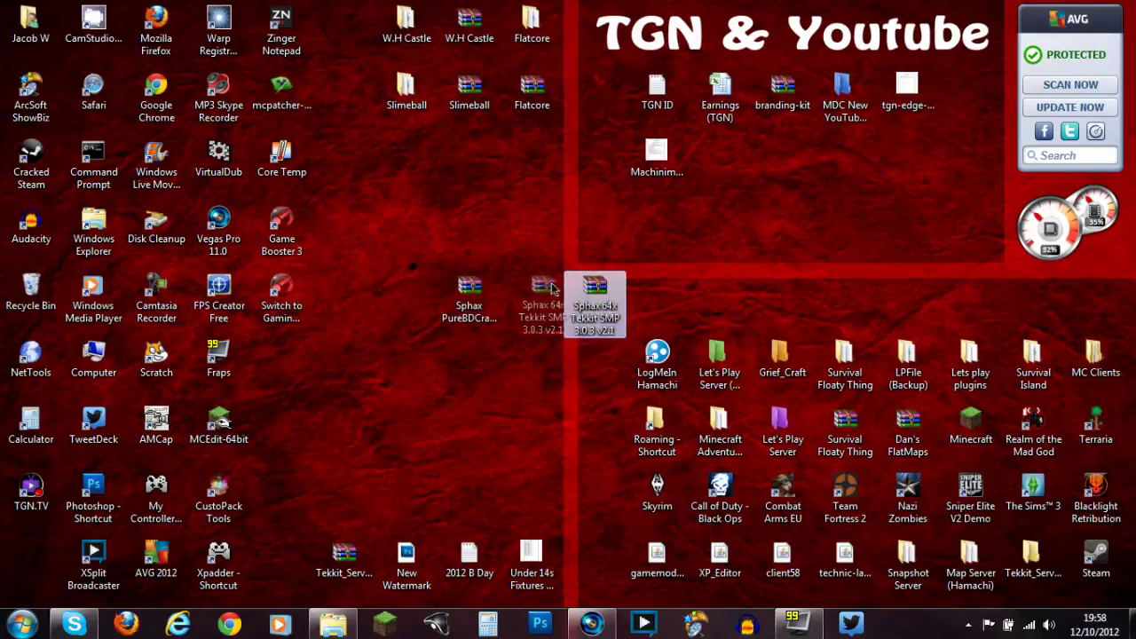
{"action": "left_click_drag", "start_coordinate": [608, 289], "coordinate": [544, 289]}
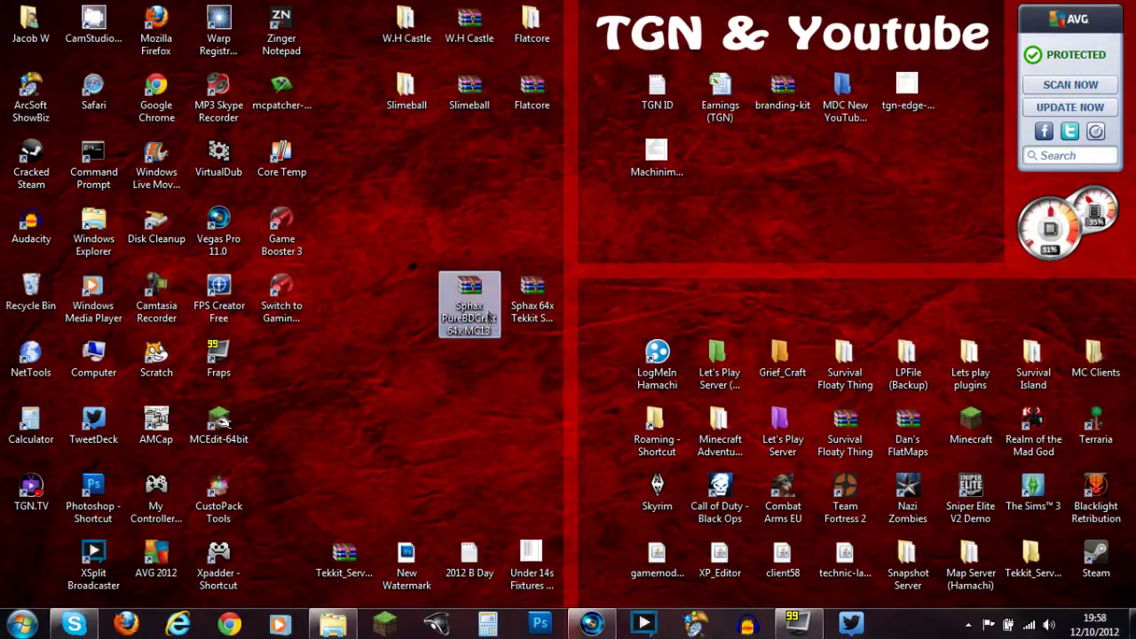
{"action": "left_click", "coordinate": [531, 302]}
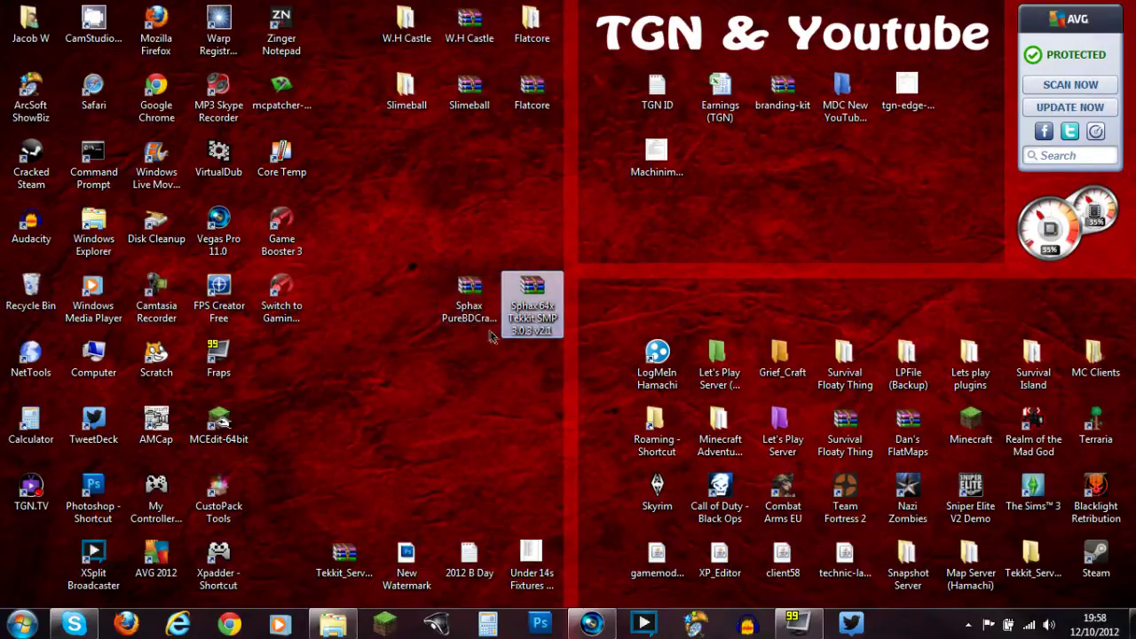
{"action": "double_click", "coordinate": [468, 297]}
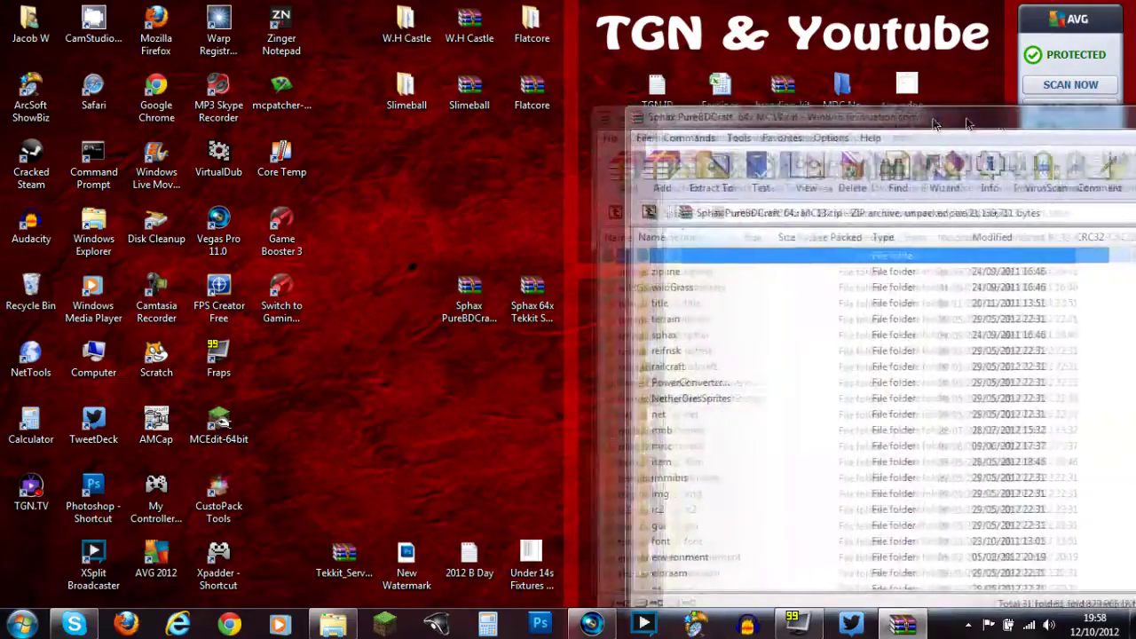
Move the PureBDCraft window left and position the opened Tekkit SMP window beside it
{"action": "left_click_drag", "start_coordinate": [843, 99], "coordinate": [222, 96]}
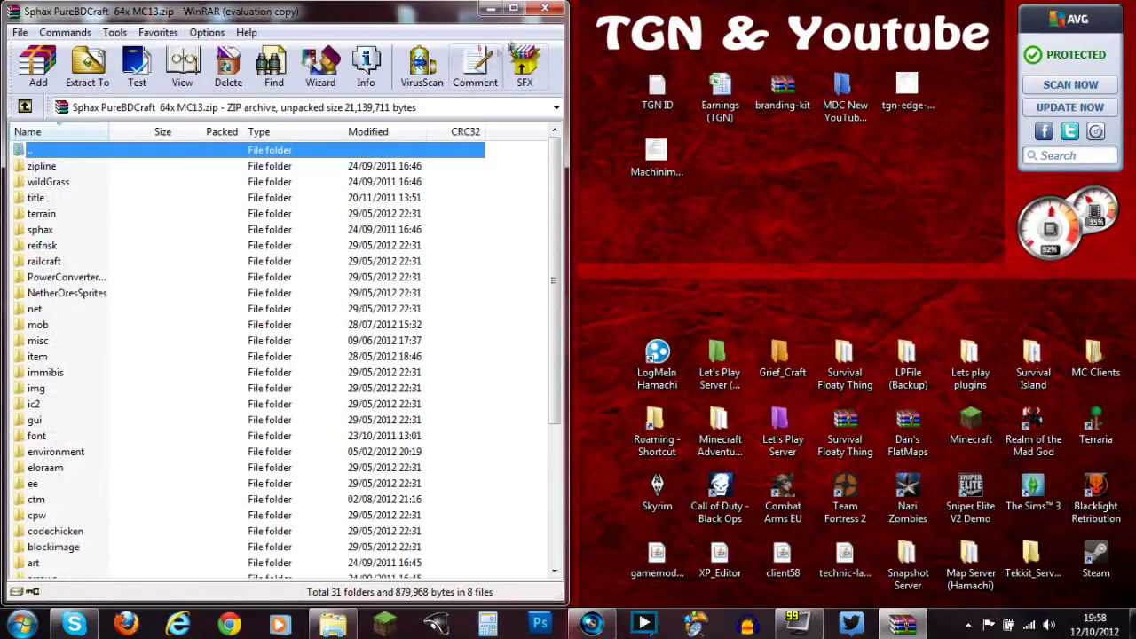
{"action": "left_click", "coordinate": [491, 11]}
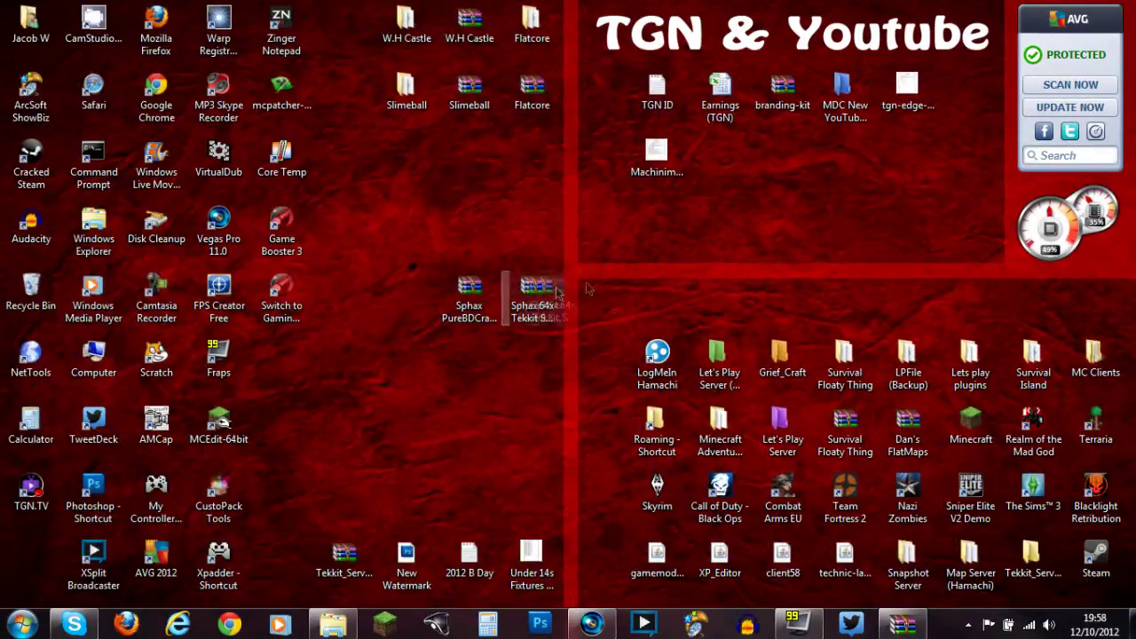
{"action": "left_click_drag", "start_coordinate": [532, 302], "coordinate": [803, 246]}
{"action": "left_click", "coordinate": [902, 624]}
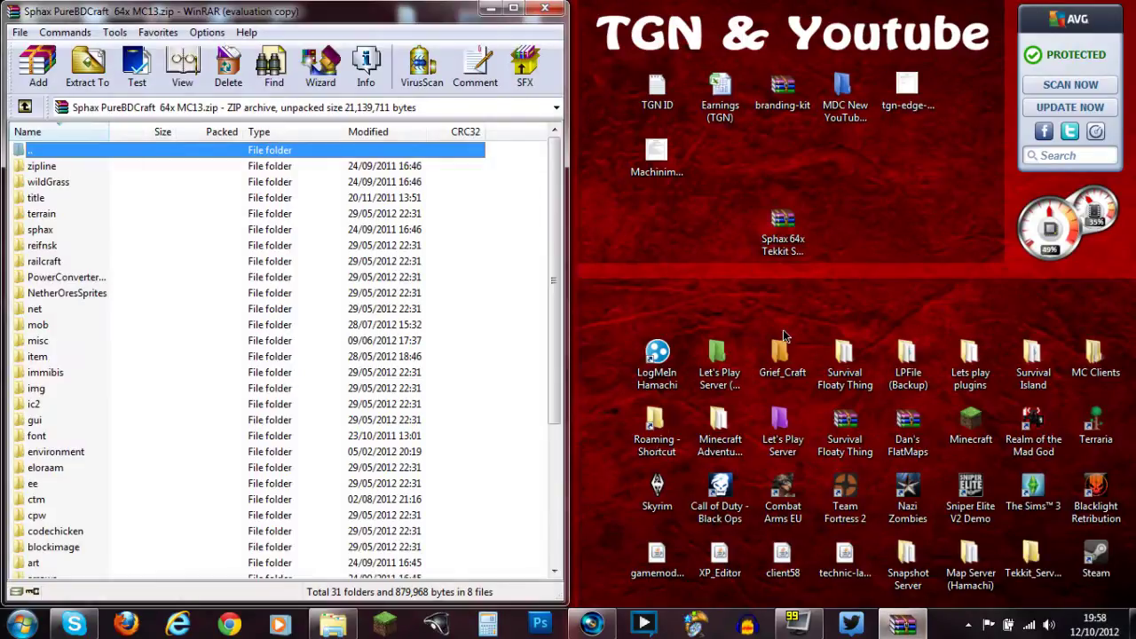
{"action": "scroll", "coordinate": [162, 295], "scroll_direction": "down", "scroll_amount": 5}
{"action": "scroll", "coordinate": [148, 292], "scroll_direction": "up", "scroll_amount": 10}
{"action": "scroll", "coordinate": [99, 275], "scroll_direction": "down", "scroll_amount": 10}
{"action": "left_click", "coordinate": [782, 233]}
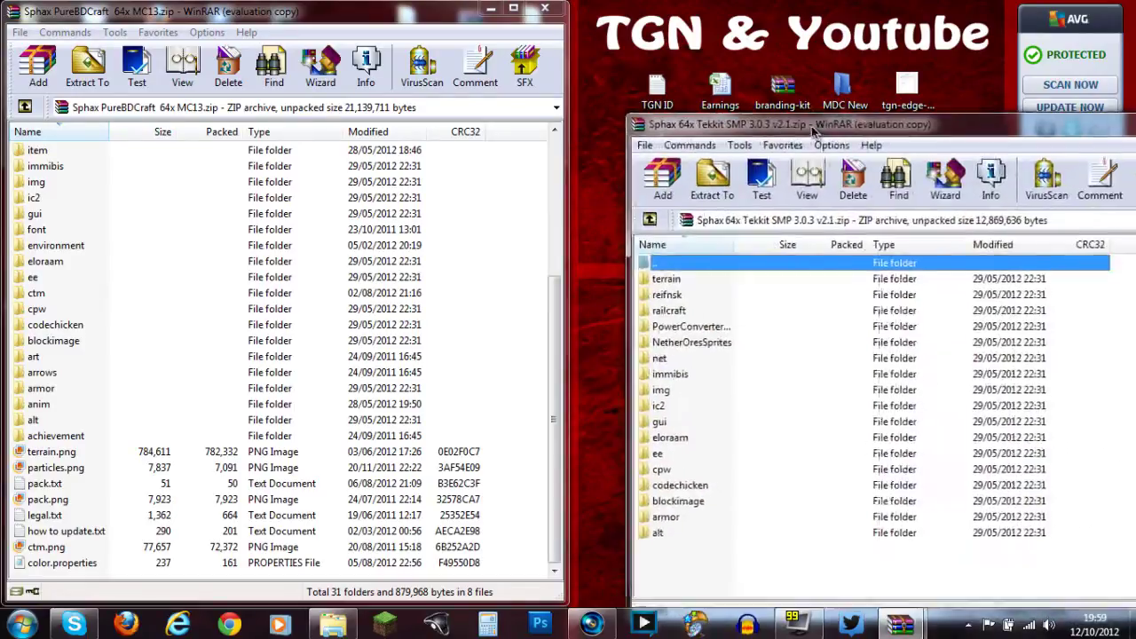
{"action": "mouse_move", "coordinate": [811, 126]}
{"action": "left_mouse_down"}
{"action": "mouse_move", "coordinate": [765, 65]}
{"action": "mouse_move", "coordinate": [773, 56]}
{"action": "left_mouse_up"}
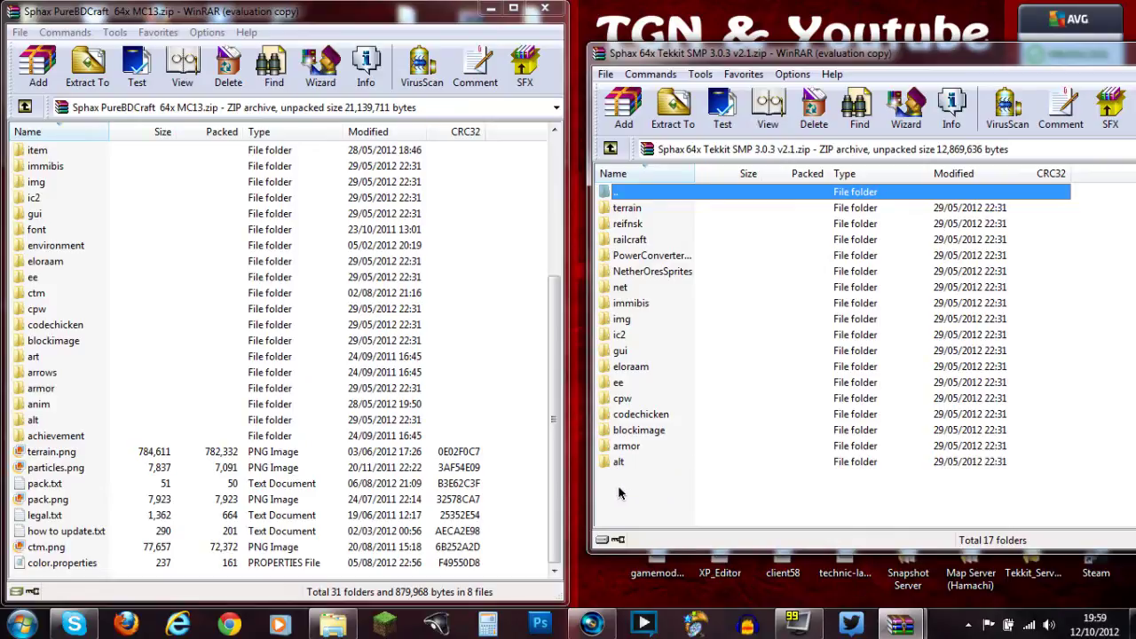
Drag the 17 Tekkit folders, terrain through alt, into PureBDCraft, then close the Tekkit window
{"action": "mouse_move", "coordinate": [616, 483]}
{"action": "left_mouse_down"}
{"action": "mouse_move", "coordinate": [664, 271]}
{"action": "mouse_move", "coordinate": [659, 211]}
{"action": "left_mouse_up"}
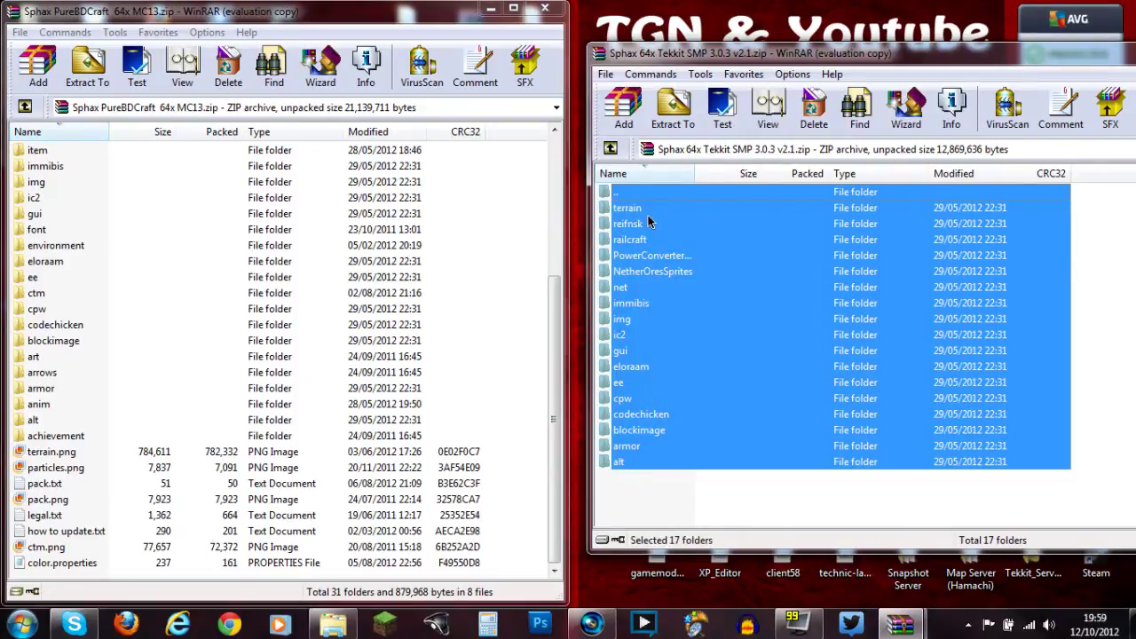
{"action": "left_click", "coordinate": [662, 238]}
{"action": "left_click", "coordinate": [646, 211]}
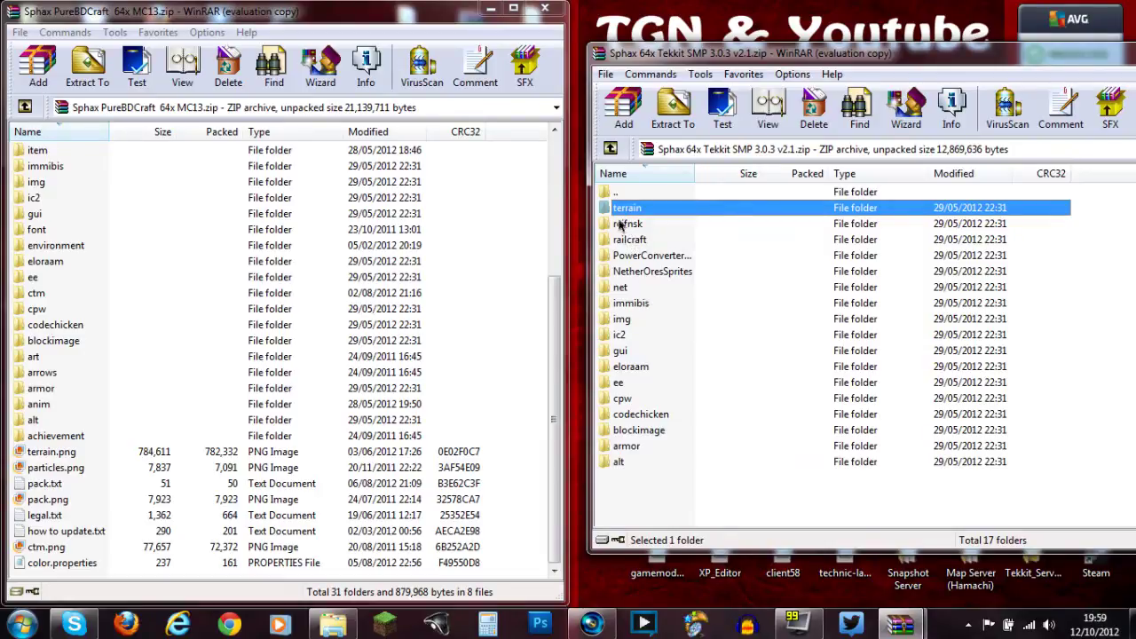
{"action": "left_click", "coordinate": [634, 462], "text": "shift"}
{"action": "mouse_move", "coordinate": [633, 468]}
{"action": "left_mouse_down"}
{"action": "mouse_move", "coordinate": [608, 273]}
{"action": "mouse_move", "coordinate": [674, 253]}
{"action": "left_mouse_up"}
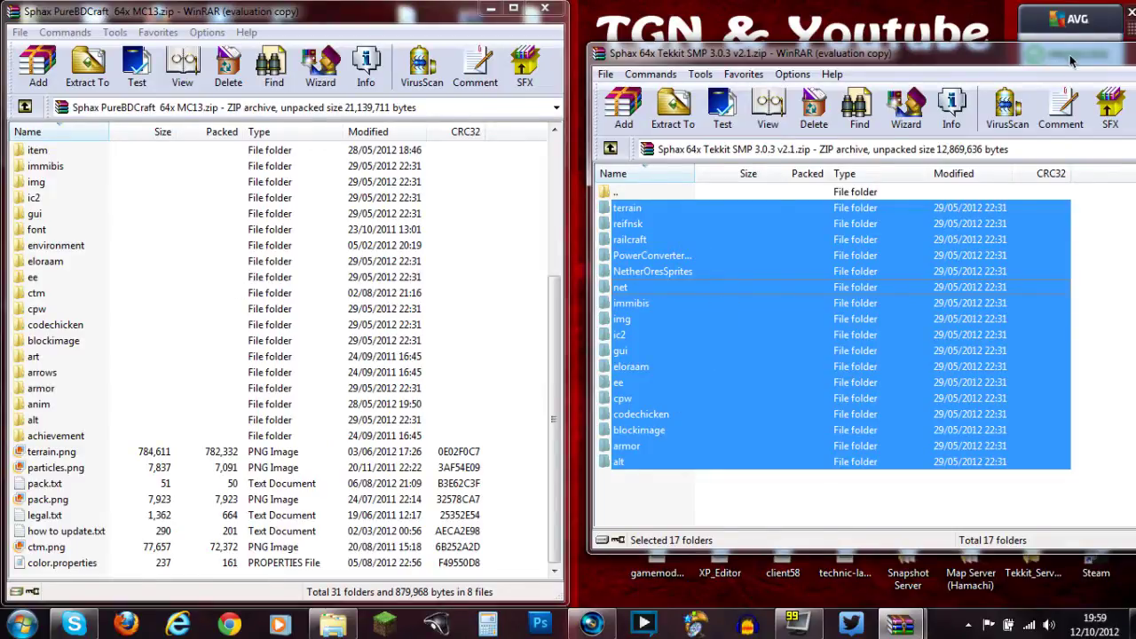
{"action": "left_click_drag", "start_coordinate": [914, 53], "coordinate": [674, 79]}
{"action": "left_click", "coordinate": [816, 78]}
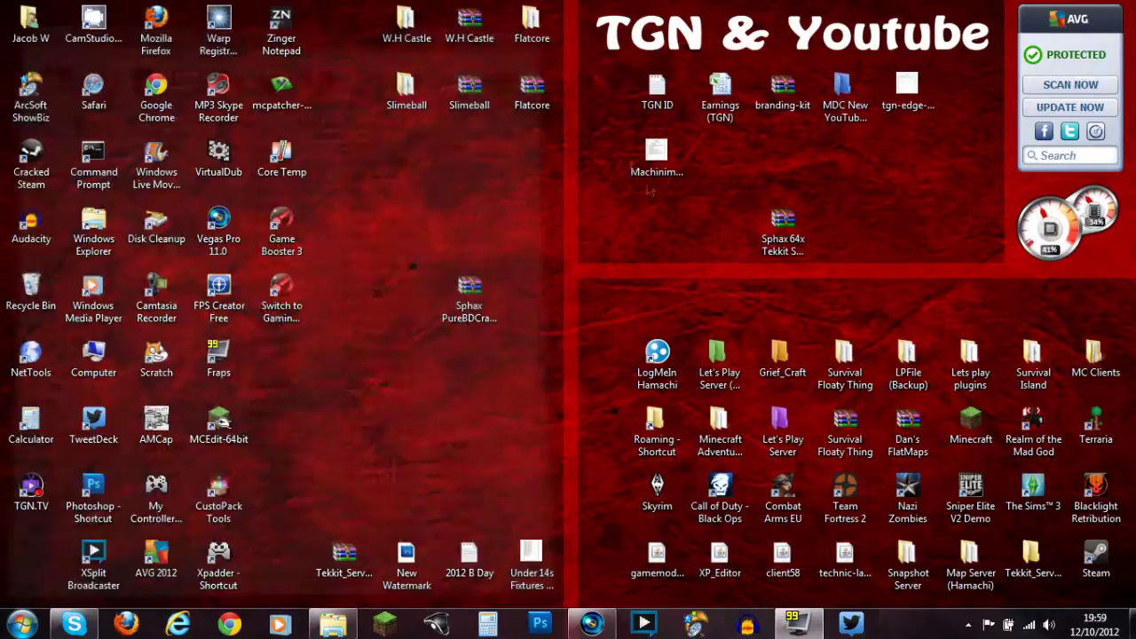
Close the PureBDCraft WinRAR window and select its zip on the desktop
{"action": "left_click", "coordinate": [545, 11]}
{"action": "left_click", "coordinate": [451, 306]}
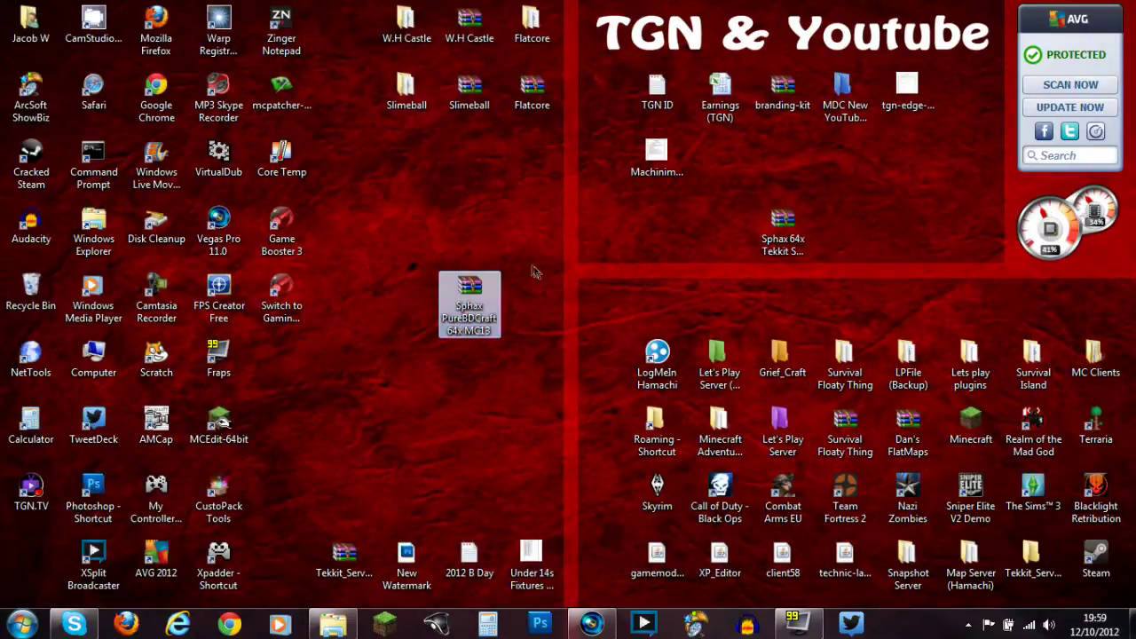